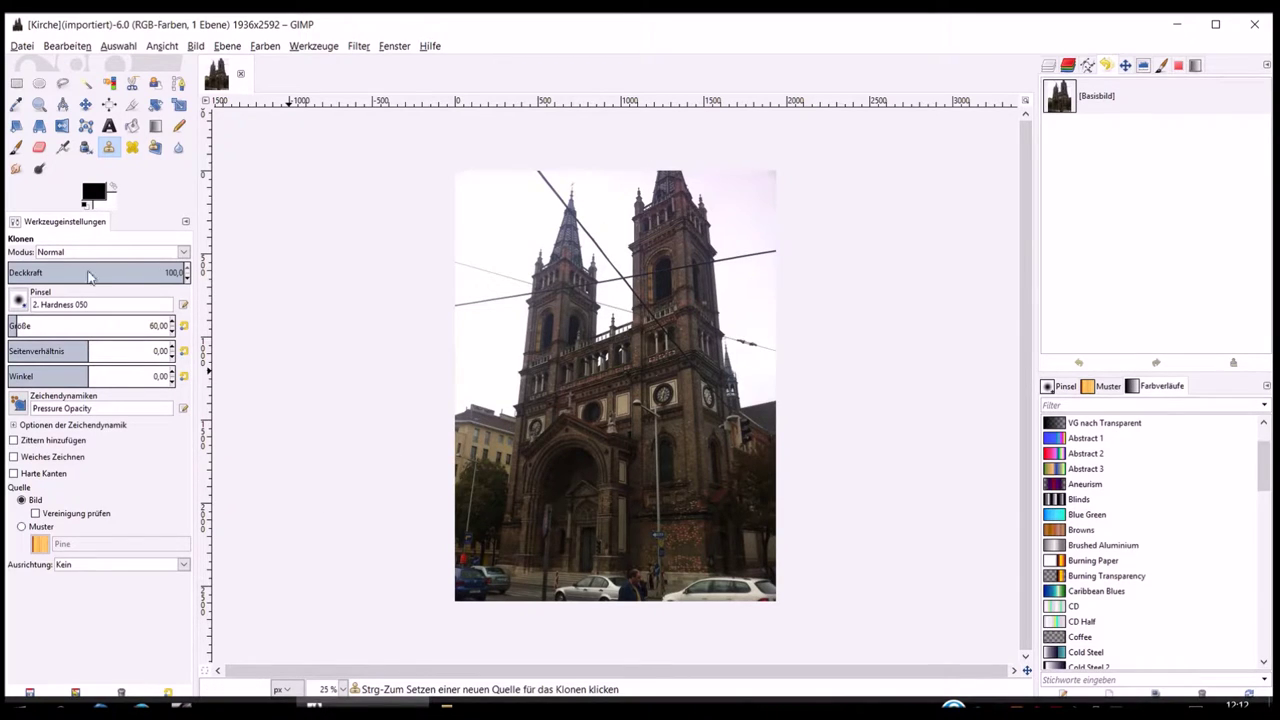
Select the Zoom tool to get ready to magnify the church tower
left_click(39, 104)
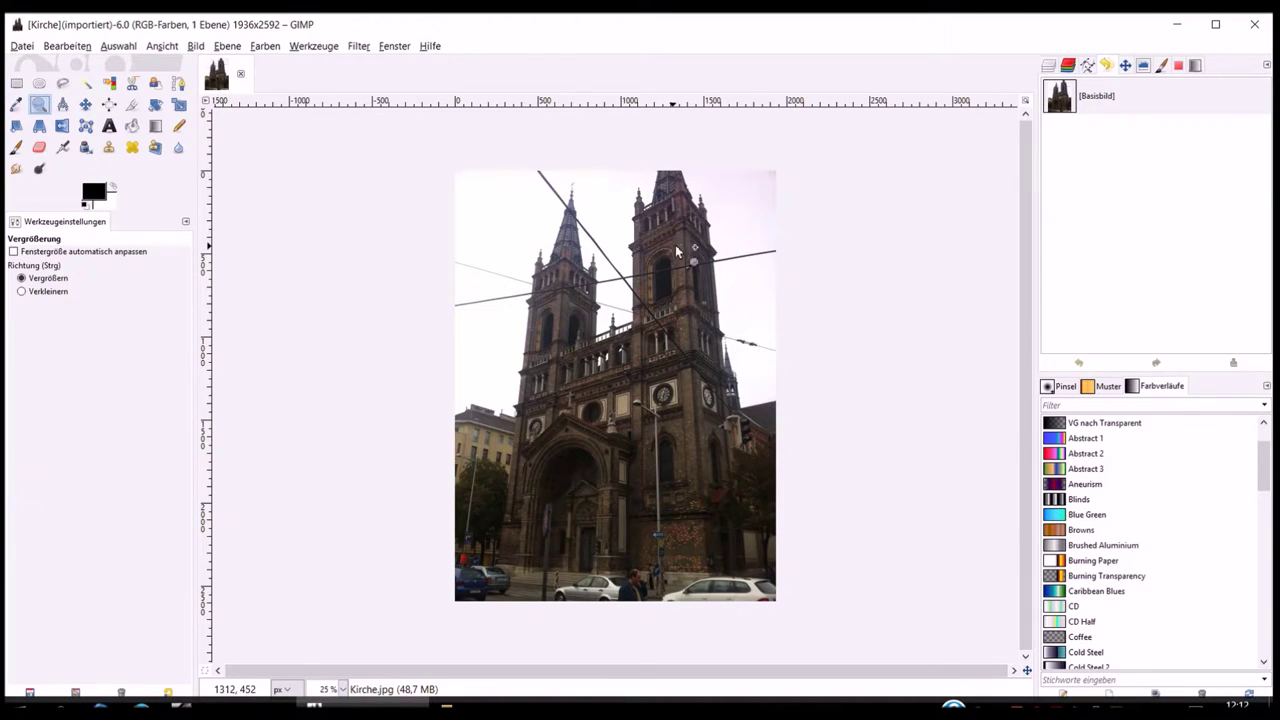
Zoom to 158% on the right tower where the cables cross, and switch to the Heal tool
mouse_move(618, 237)
left_mouse_down()
mouse_move(738, 303)
mouse_move(741, 331)
left_mouse_up()
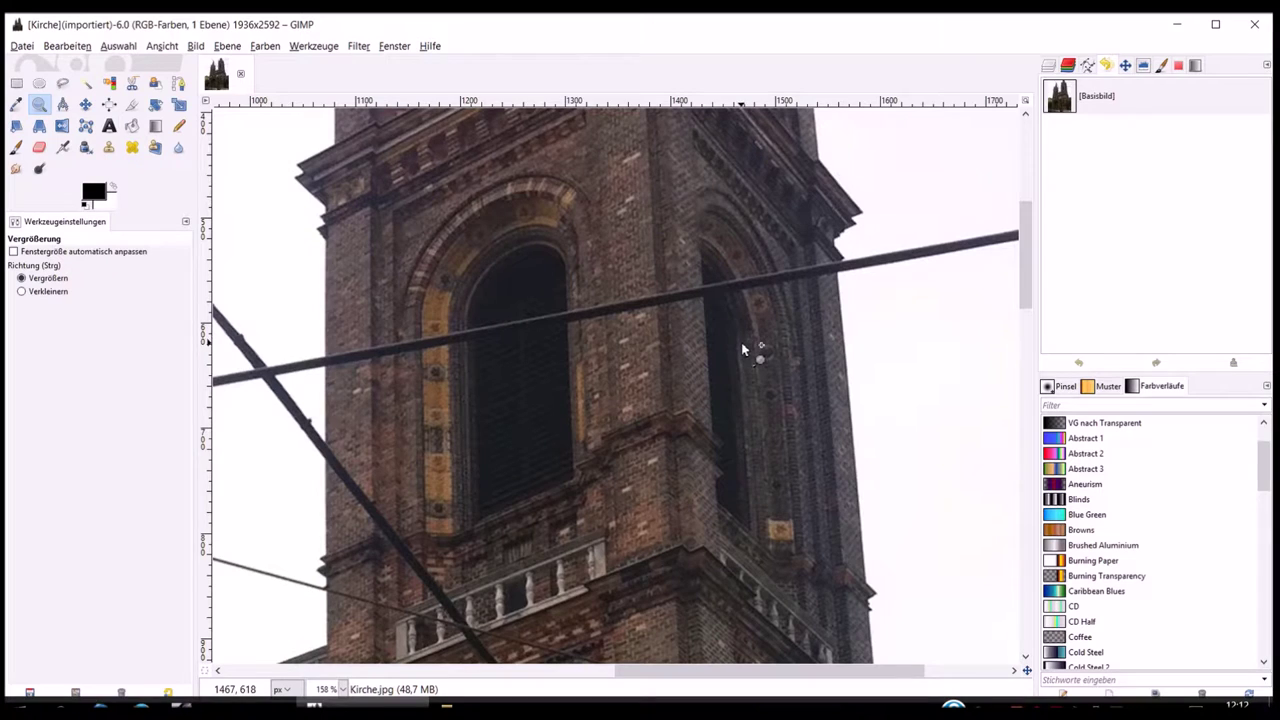
left_click_drag(1026, 290, 1027, 278)
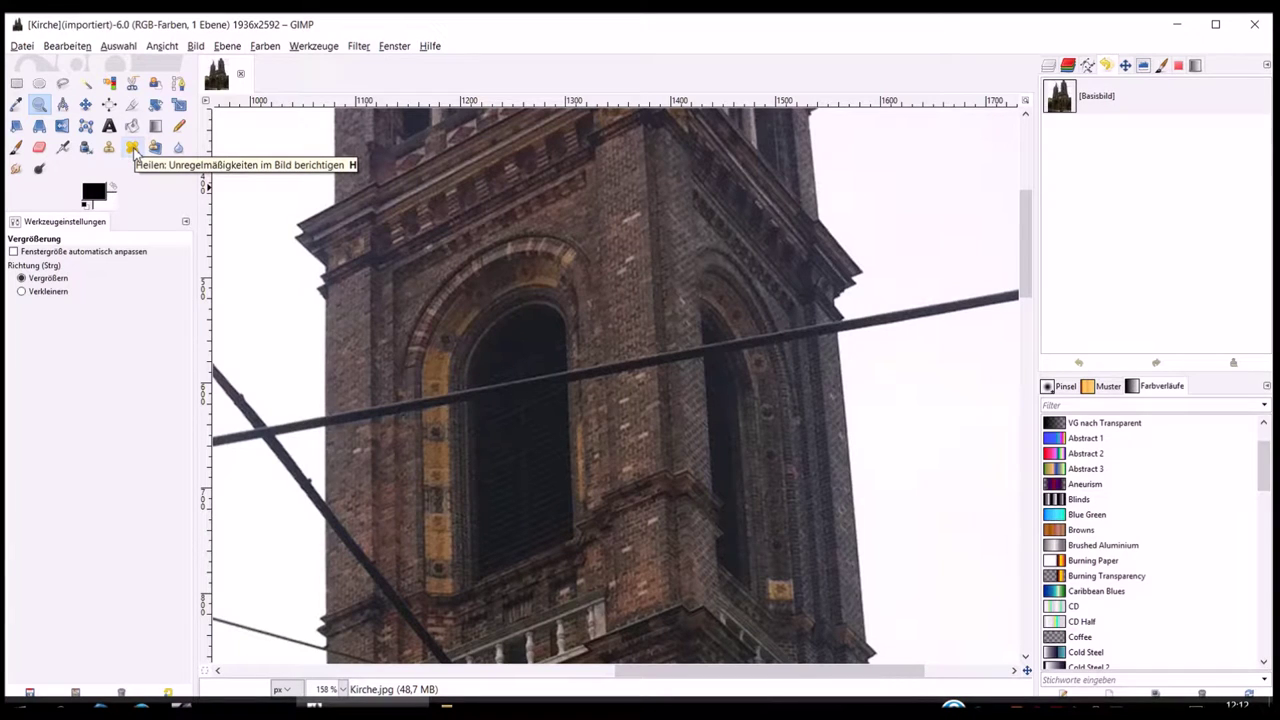
left_click(132, 148)
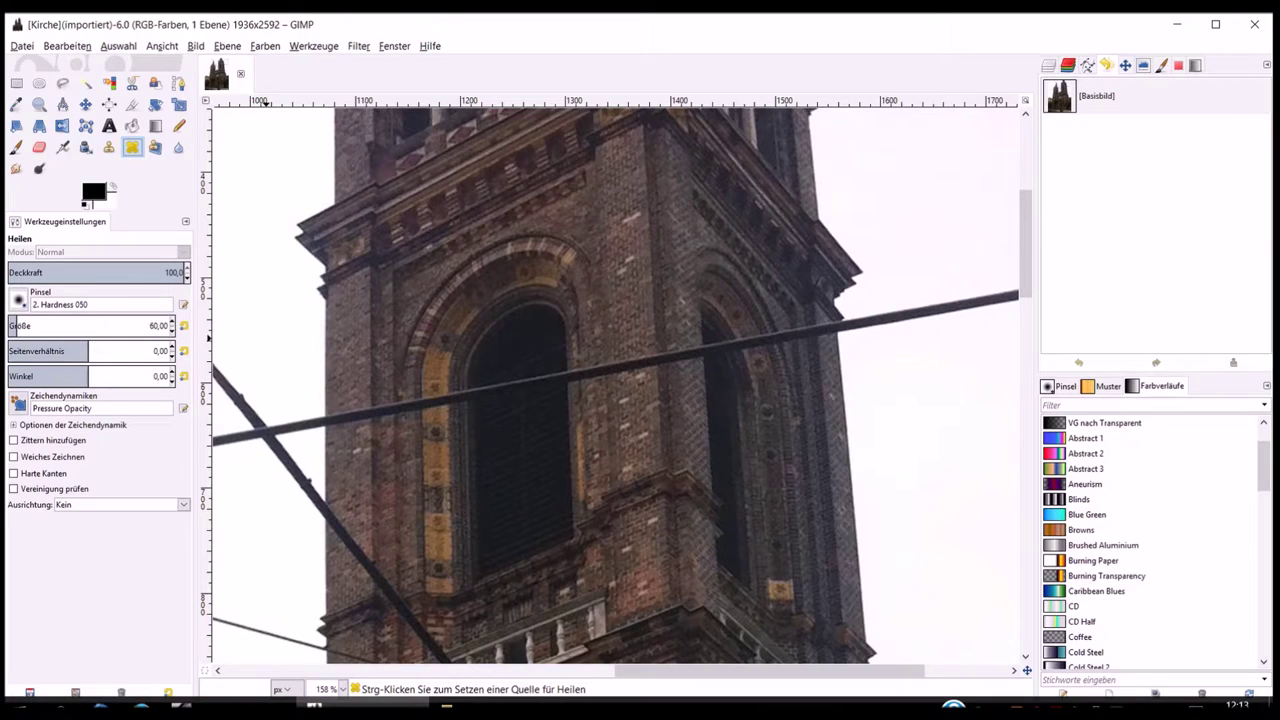
Begin raising the Heal brush size above 60
left_click(173, 322)
Raise the Heal brush size to 70
left_click(173, 322)
left_click(173, 322)
left_click(173, 322)
left_click(173, 322)
Set a heal source on clean brickwork and heal part of the upper cable beside the right arch
key("ctrl")
left_click(663, 257, "ctrl")
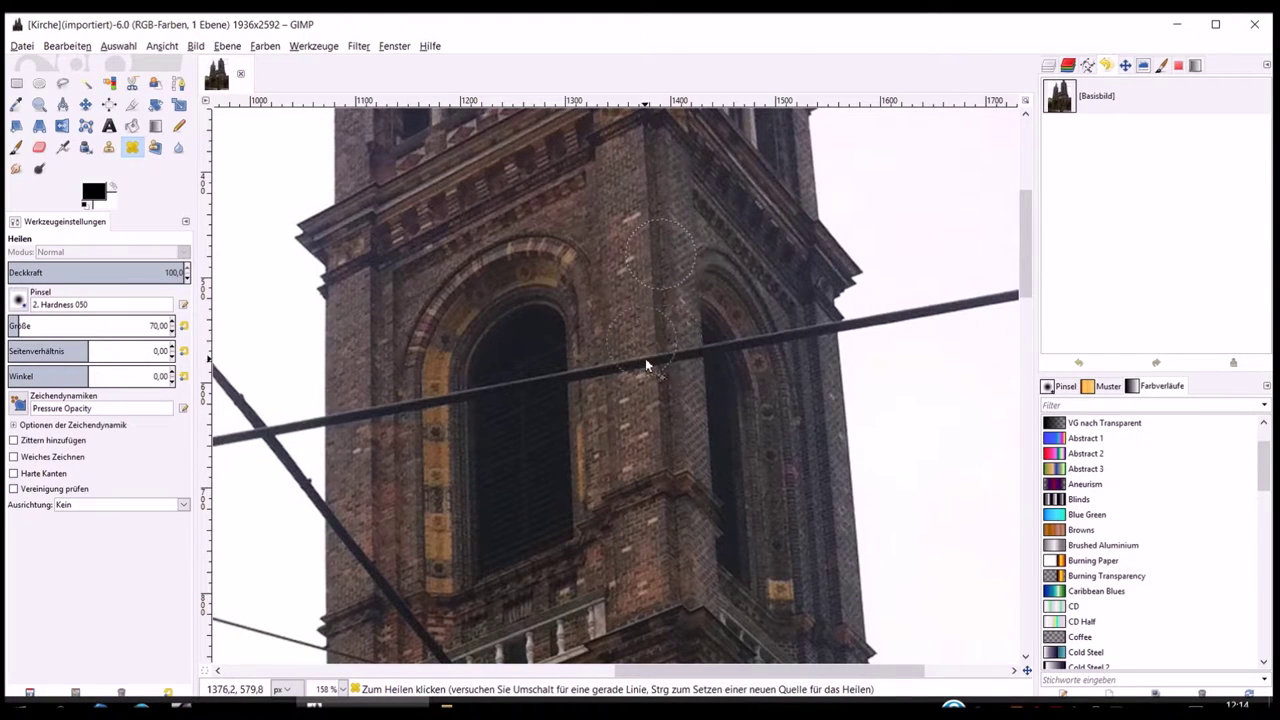
mouse_move(937, 237)
left_mouse_down()
mouse_move(936, 221)
mouse_move(889, 203)
mouse_move(963, 249)
mouse_move(917, 157)
mouse_move(867, 240)
mouse_move(971, 243)
mouse_move(914, 163)
mouse_move(837, 200)
mouse_move(873, 277)
mouse_move(957, 191)
mouse_move(789, 240)
mouse_move(851, 191)
mouse_move(741, 258)
mouse_move(837, 223)
mouse_move(746, 306)
mouse_move(697, 249)
mouse_move(711, 280)
mouse_move(674, 286)
mouse_move(880, 234)
mouse_move(886, 251)
mouse_move(881, 232)
left_mouse_up()
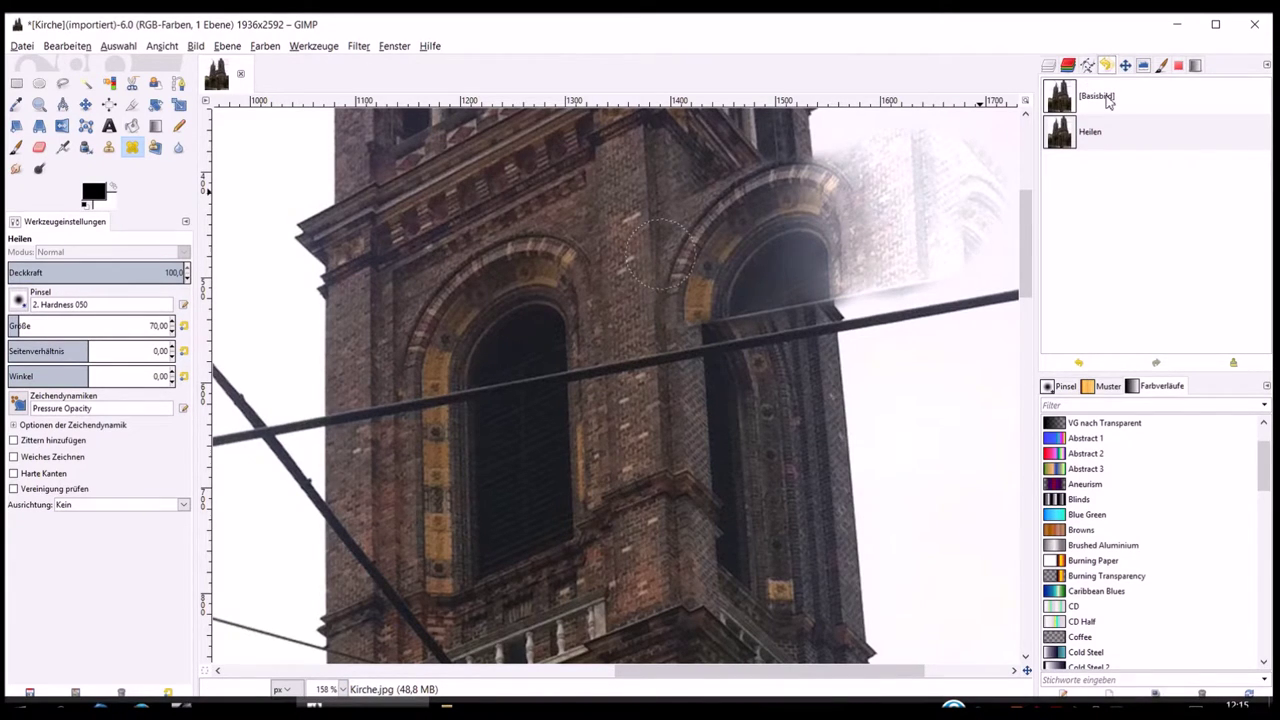
left_click(1108, 97)
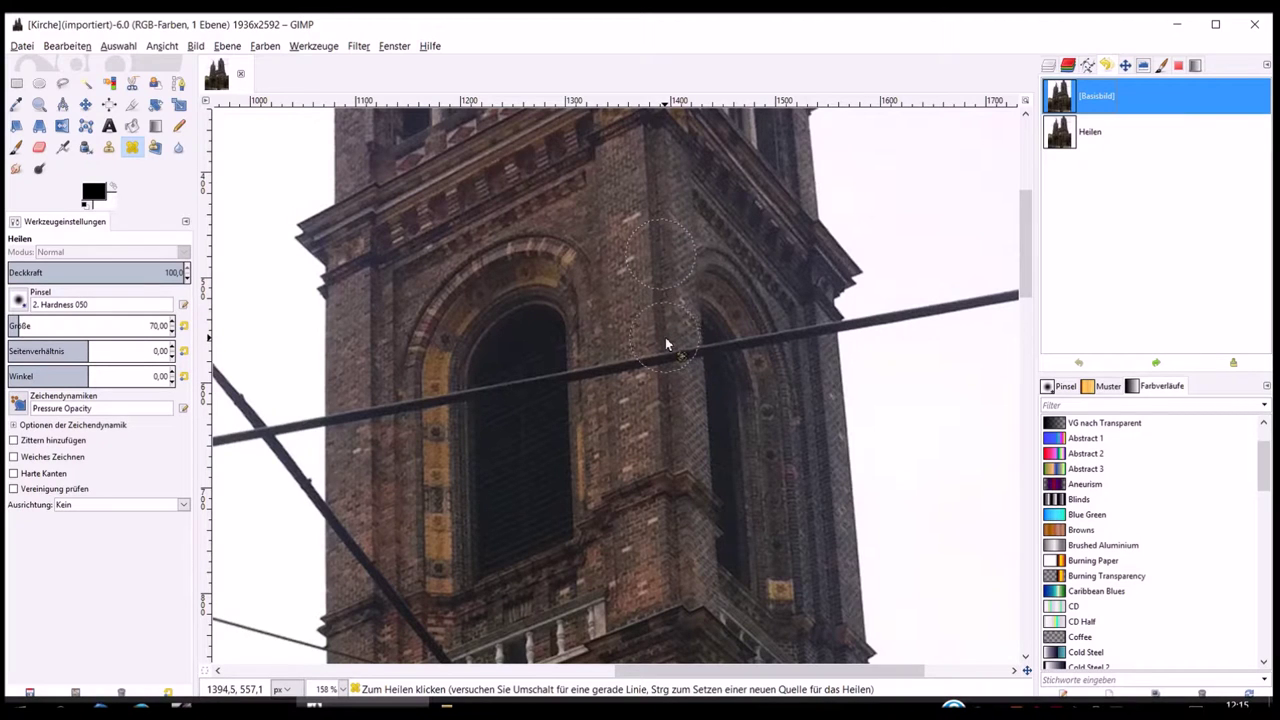
left_click_drag(665, 342, 665, 357)
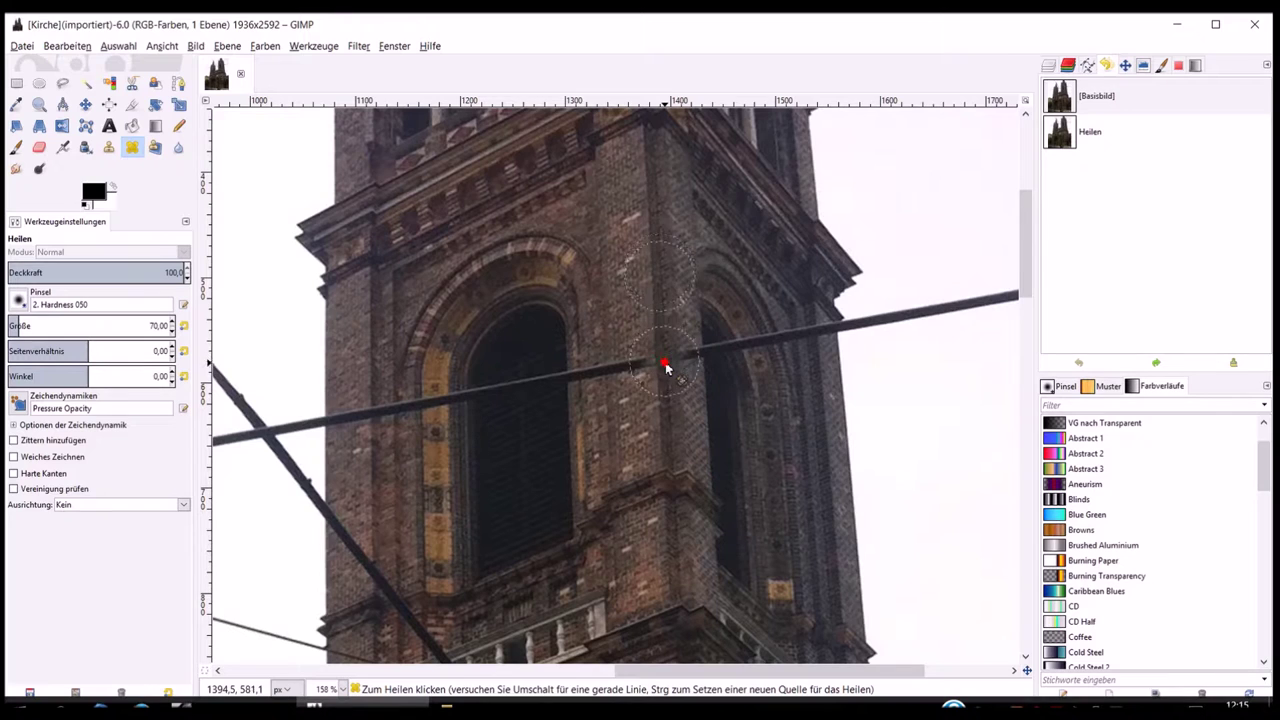
Heal the cable stretch between the two windows and raise the brush size to 31
mouse_move(665, 357)
left_mouse_down()
mouse_move(672, 366)
mouse_move(634, 374)
mouse_move(645, 363)
mouse_move(634, 374)
mouse_move(629, 363)
mouse_move(626, 380)
mouse_move(634, 357)
left_mouse_up()
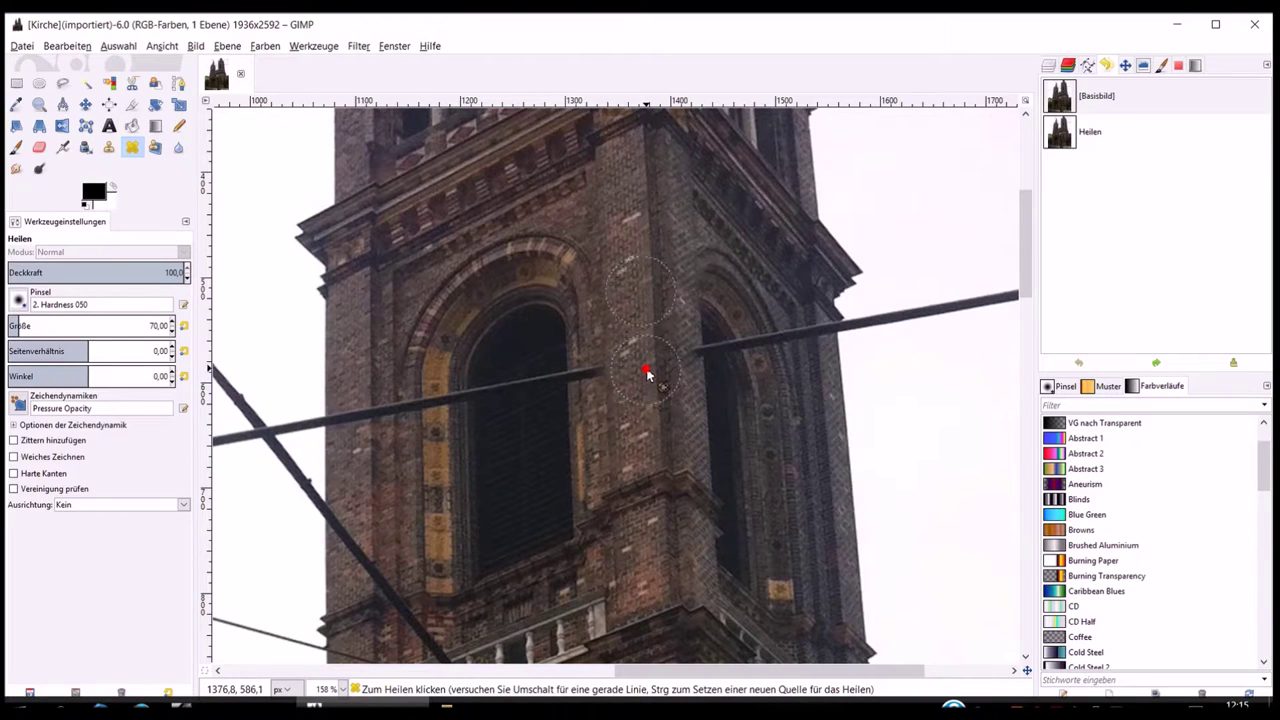
left_click(643, 380)
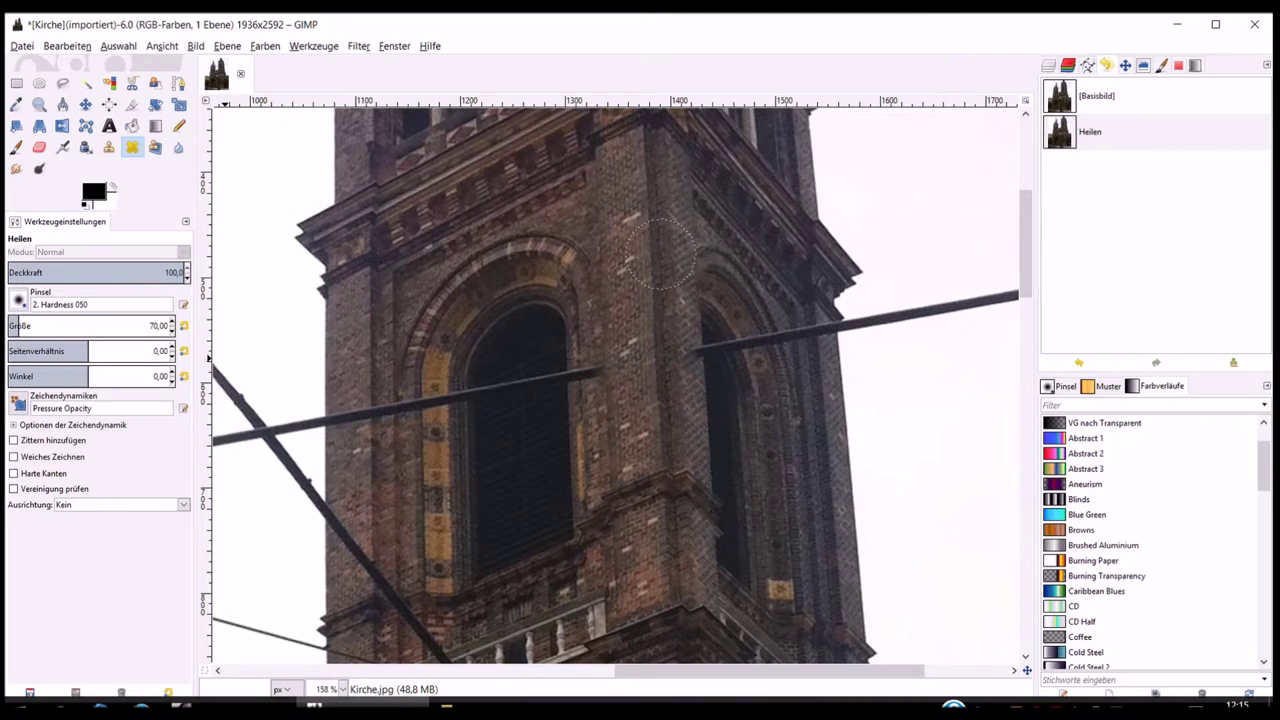
left_click(172, 324)
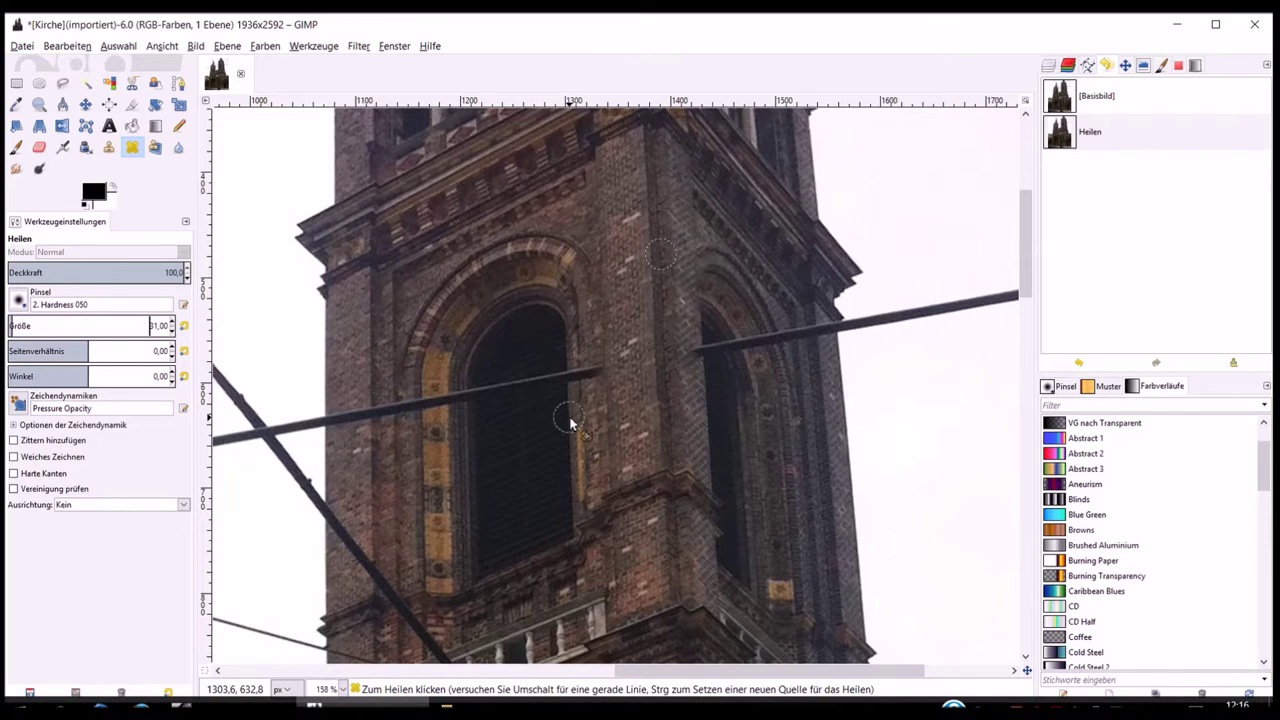
Heal the cable across the large arched window from a new source, then set a source on the left wall
left_click(570, 422, "ctrl")
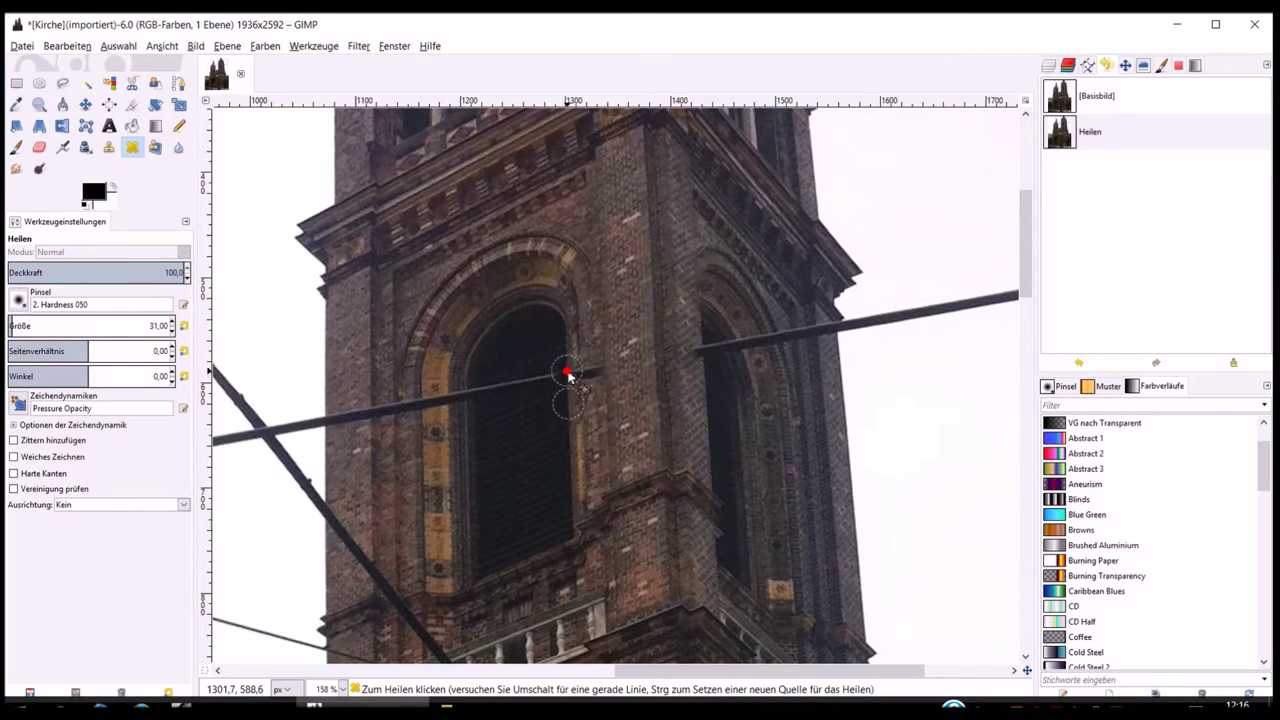
mouse_move(571, 371)
left_mouse_down()
mouse_move(600, 373)
mouse_move(583, 366)
mouse_move(514, 406)
mouse_move(494, 397)
mouse_move(365, 420)
left_mouse_up()
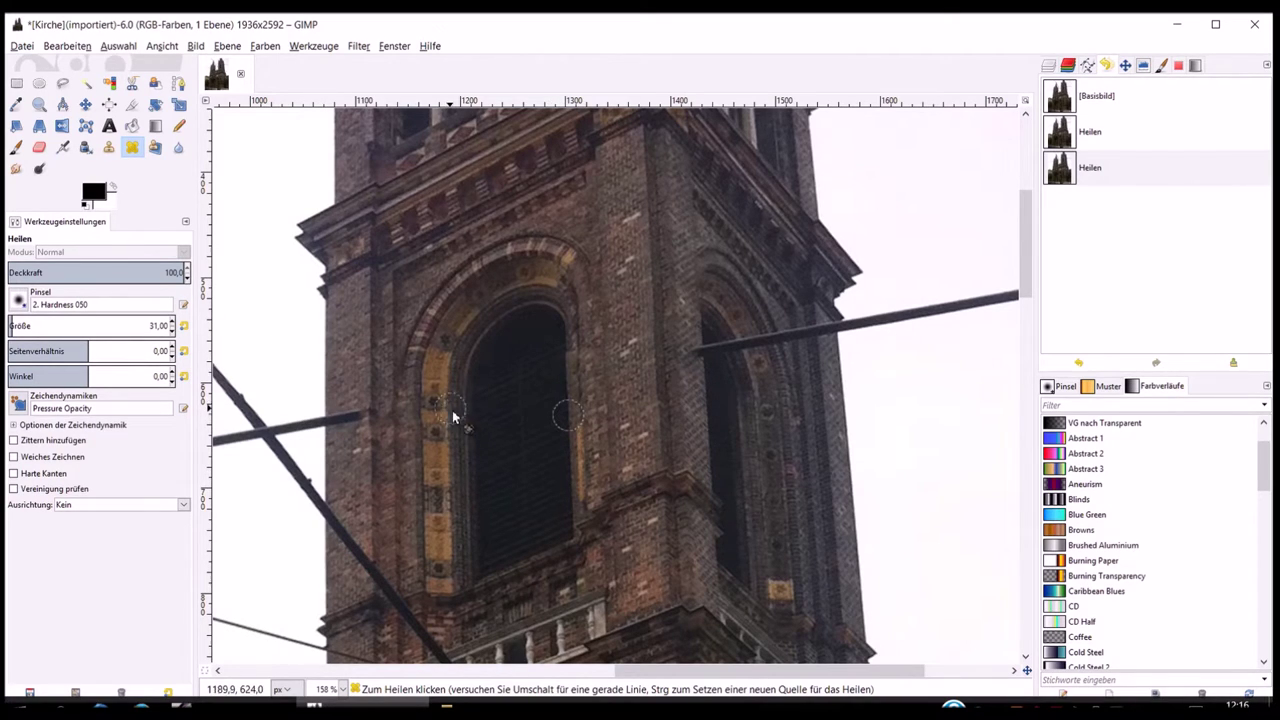
key("ctrl")
left_click(371, 347, "ctrl")
Heal the leftover cable stub on the left wall so the wire ends at the tower outline
left_click_drag(371, 389, 368, 458)
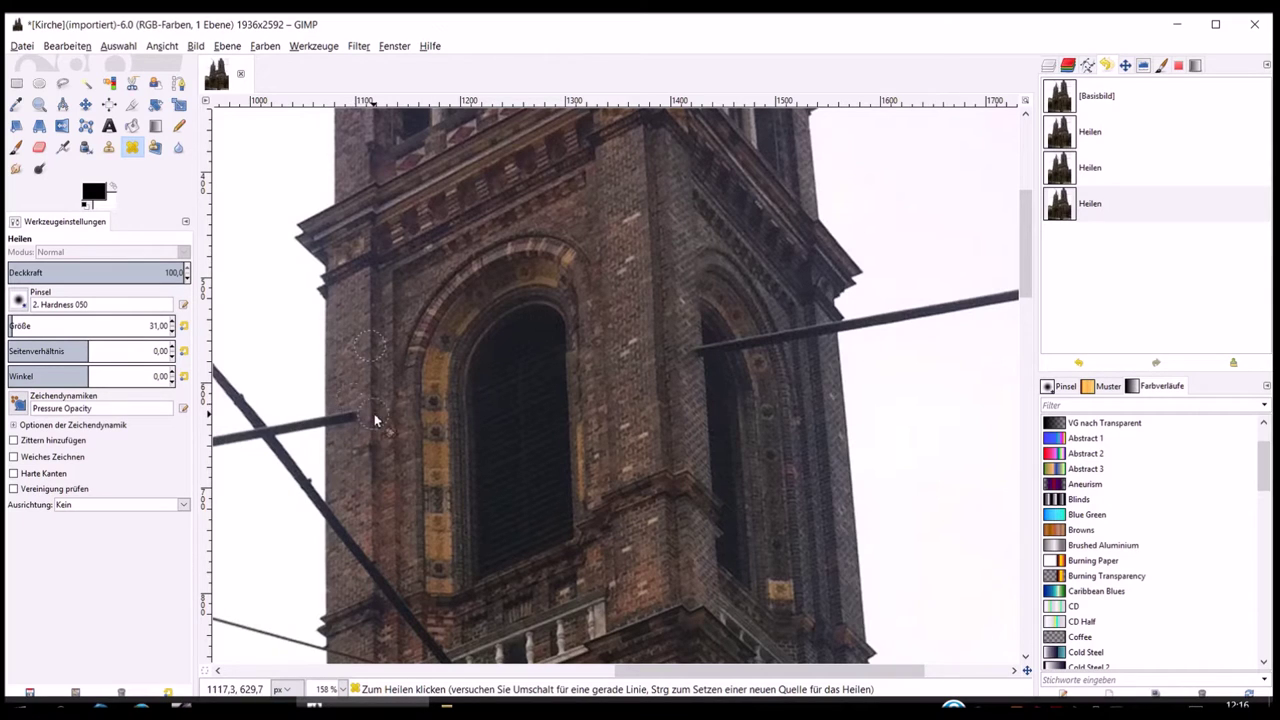
left_click_drag(371, 412, 339, 426)
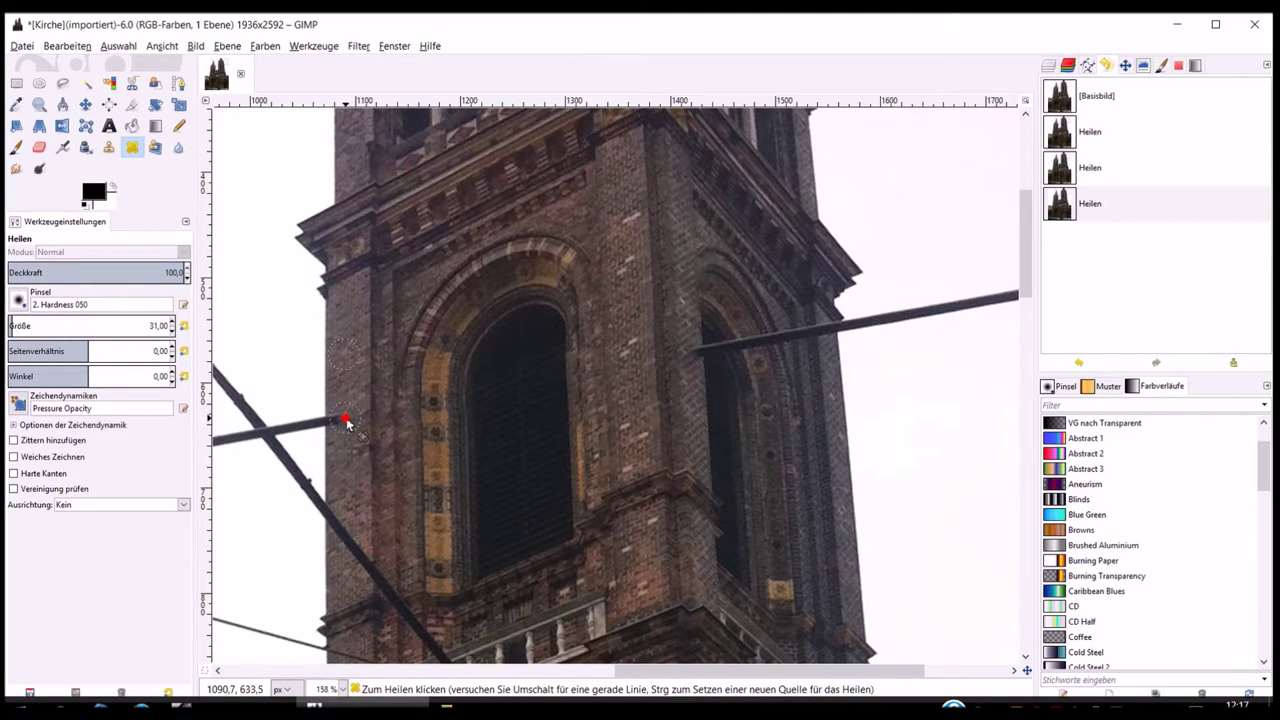
left_click(326, 357, "ctrl")
mouse_move(326, 413)
left_mouse_down()
mouse_move(325, 435)
mouse_move(322, 425)
left_mouse_up()
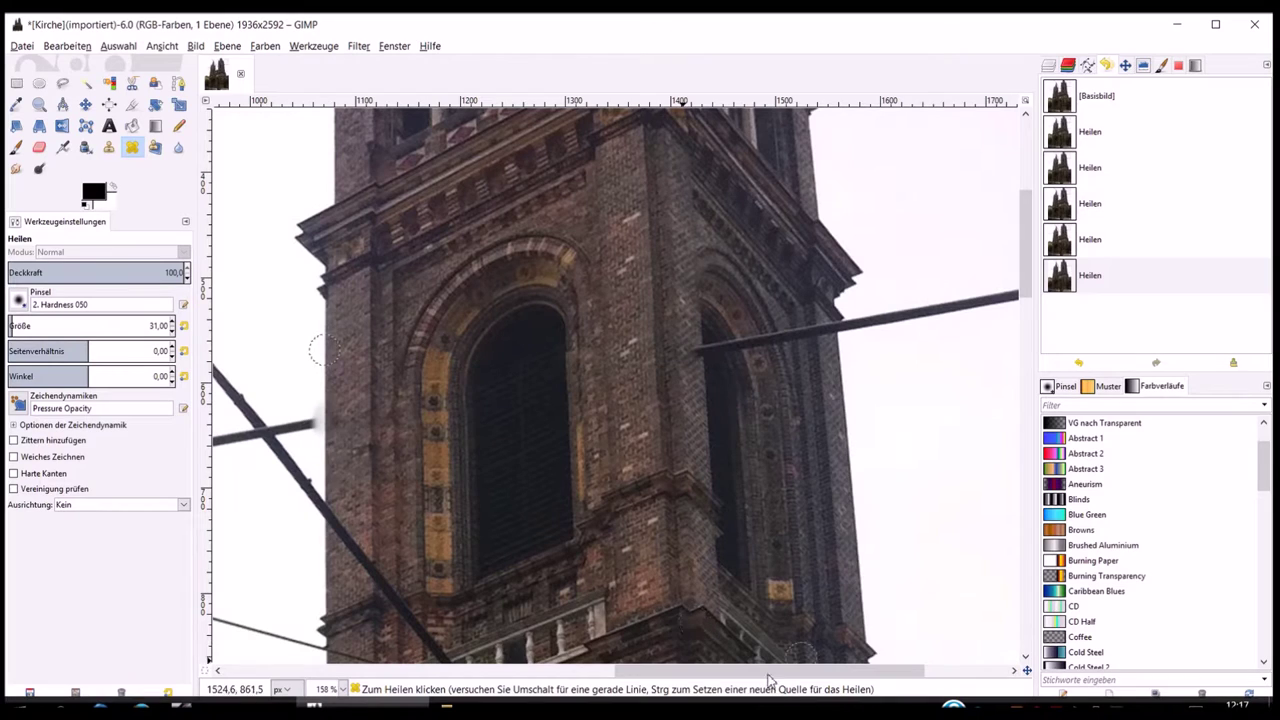
Heal the right cable tip inside the window, trimming it back to the window edge
left_click_drag(755, 672, 838, 676)
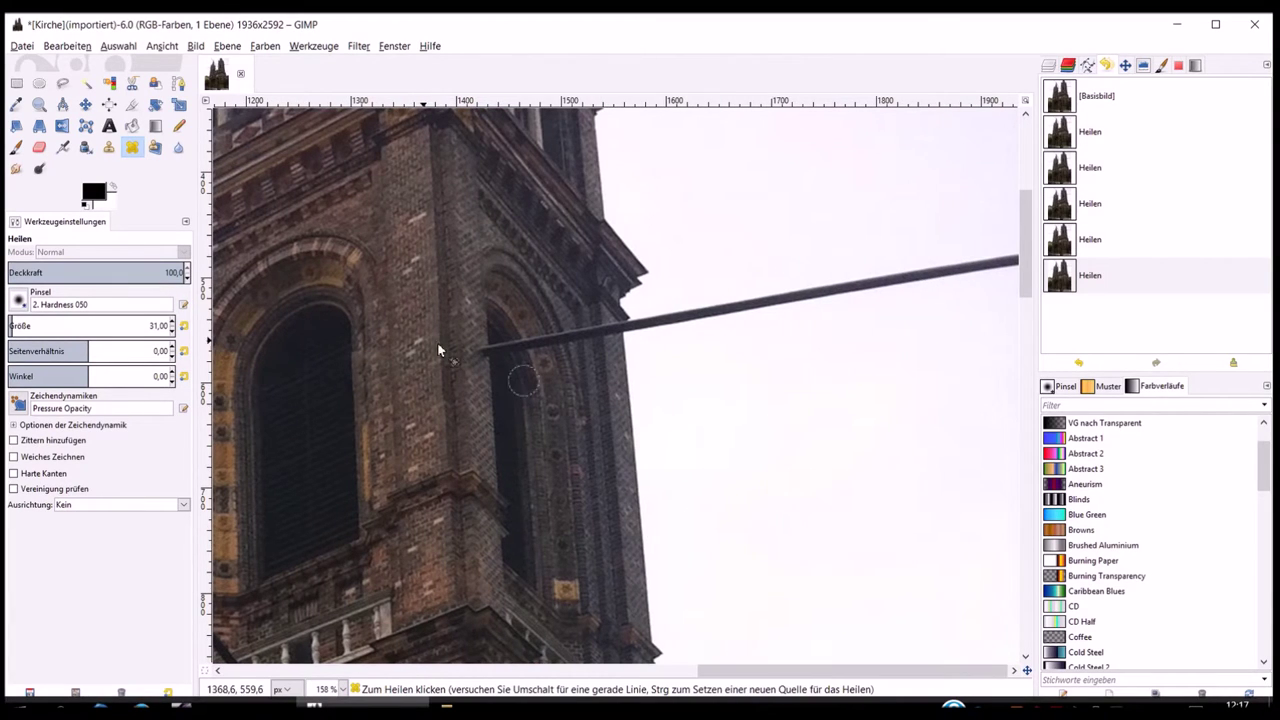
left_click(494, 422, "ctrl")
left_click(488, 362)
left_click_drag(490, 367, 497, 356)
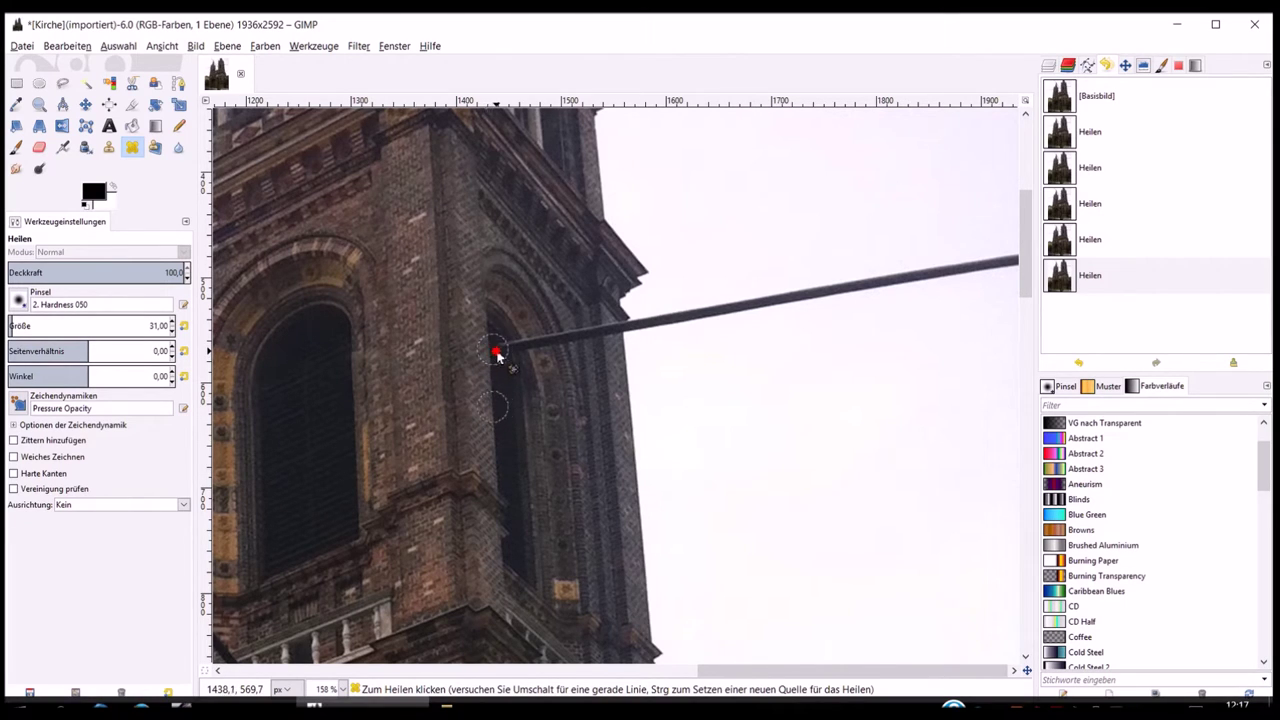
left_click_drag(497, 356, 499, 357)
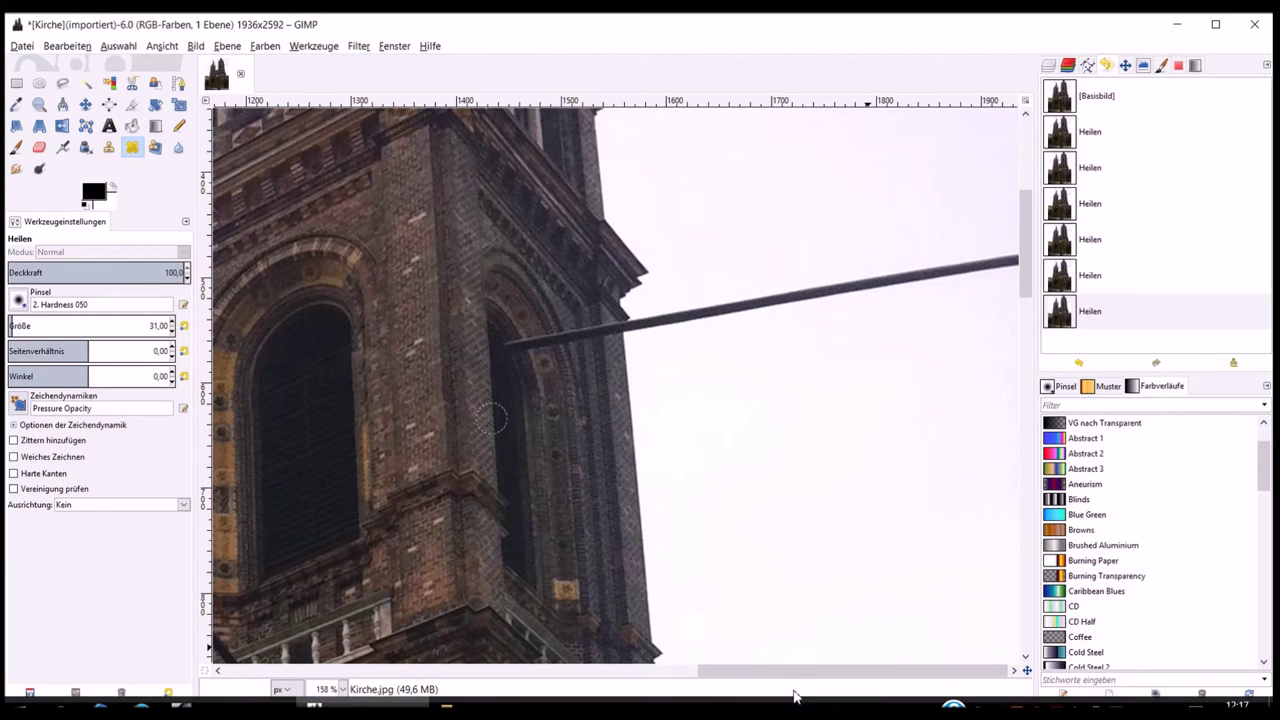
left_click_drag(822, 677, 737, 677)
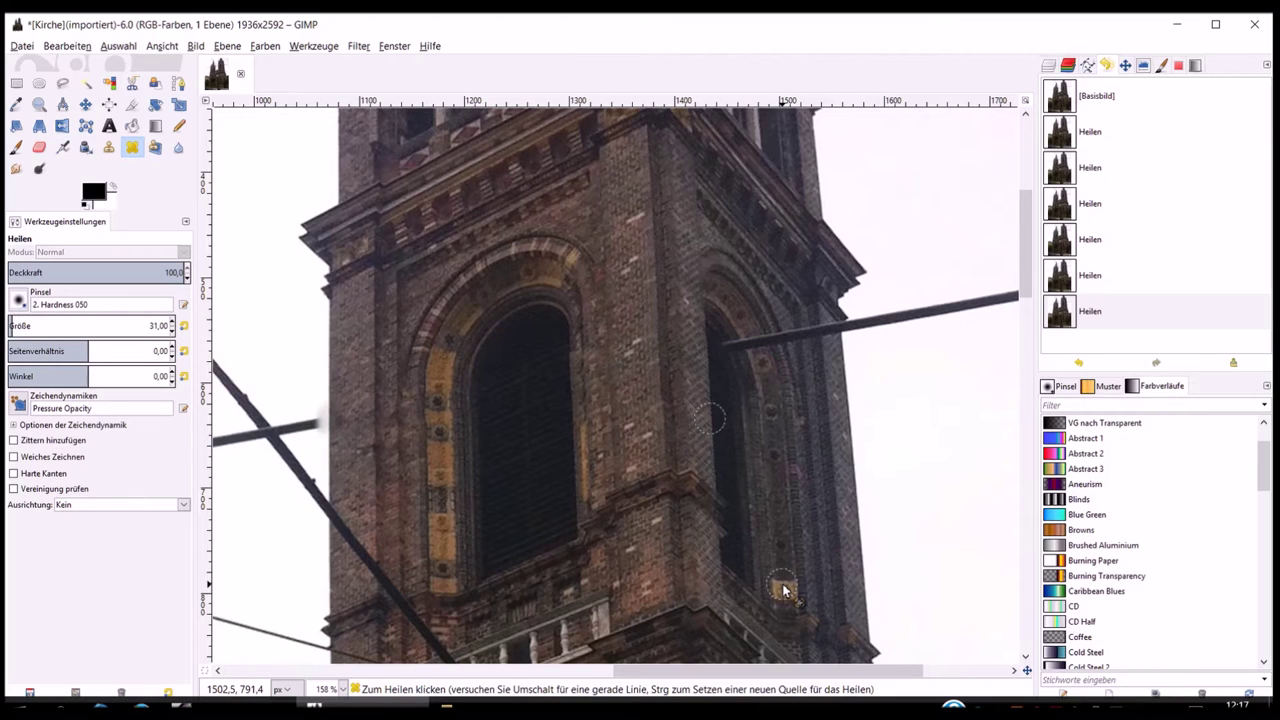
scroll(783, 590, "down", 3, "ctrl")
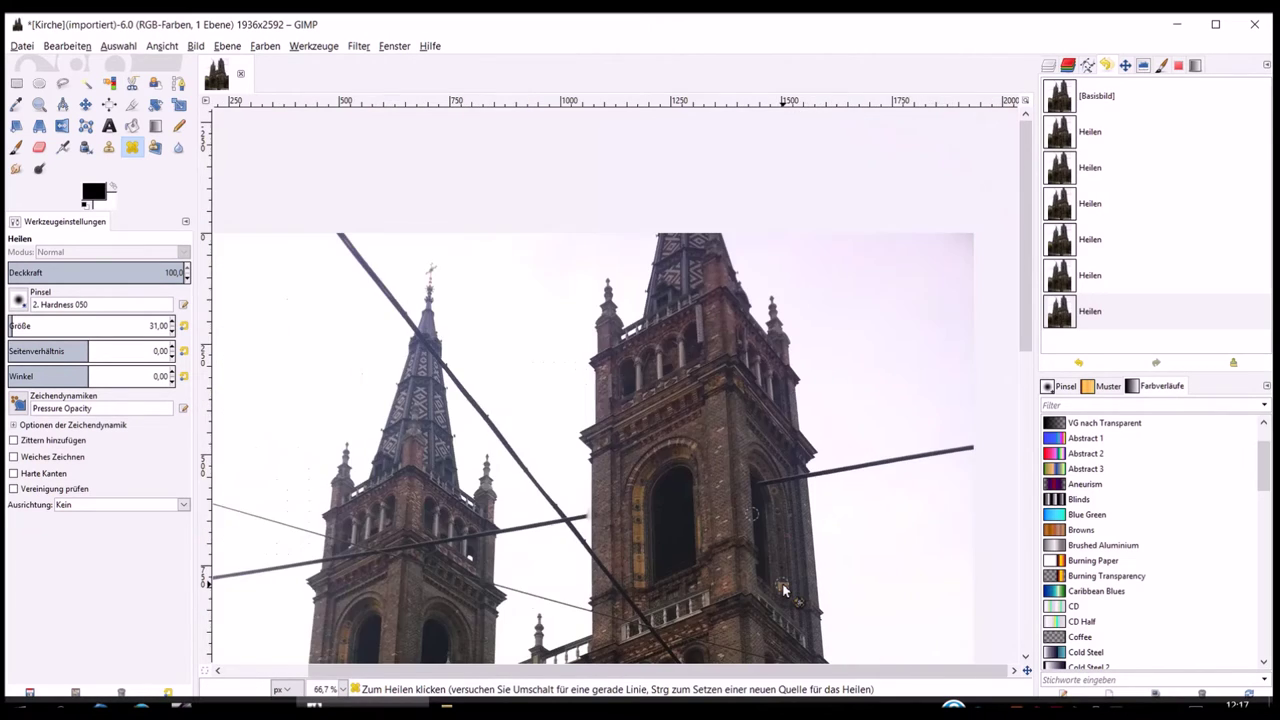
Zoom out to 33.3% to view the whole photo and reselect the Heal tool
scroll(783, 590, "down", 1, "ctrl")
scroll(783, 590, "down", 3)
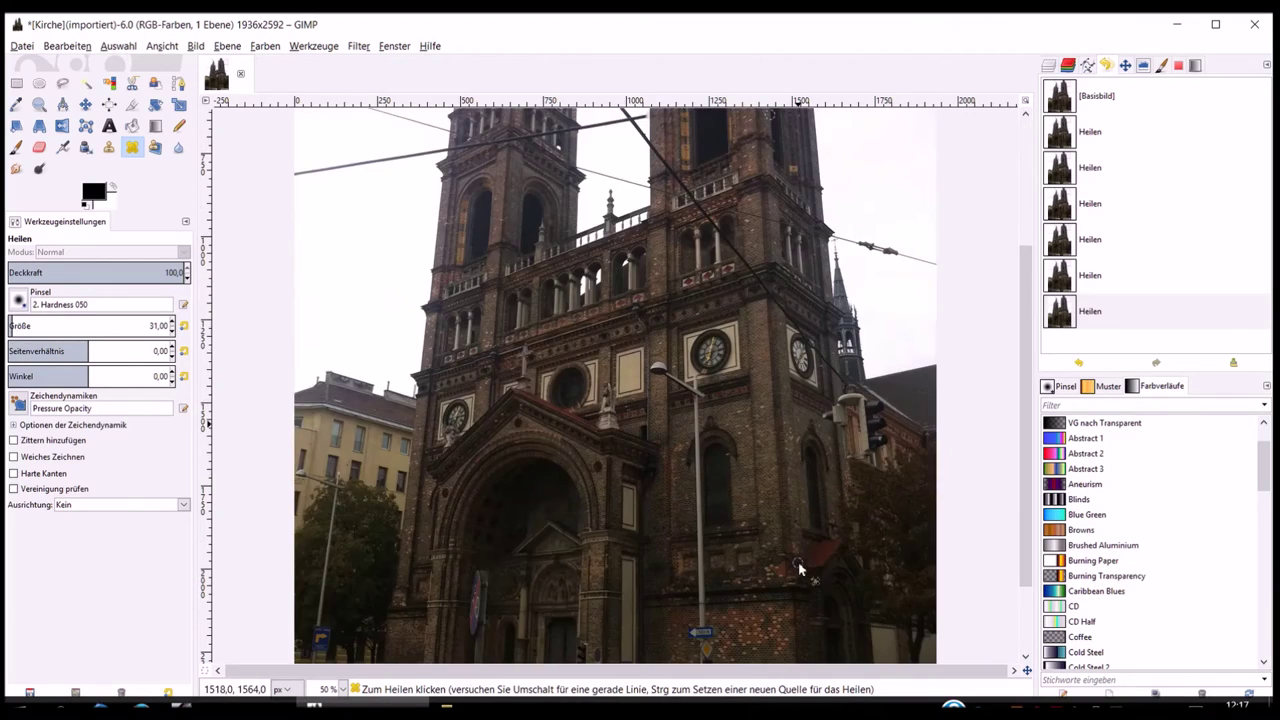
scroll(813, 549, "down", 1, "ctrl")
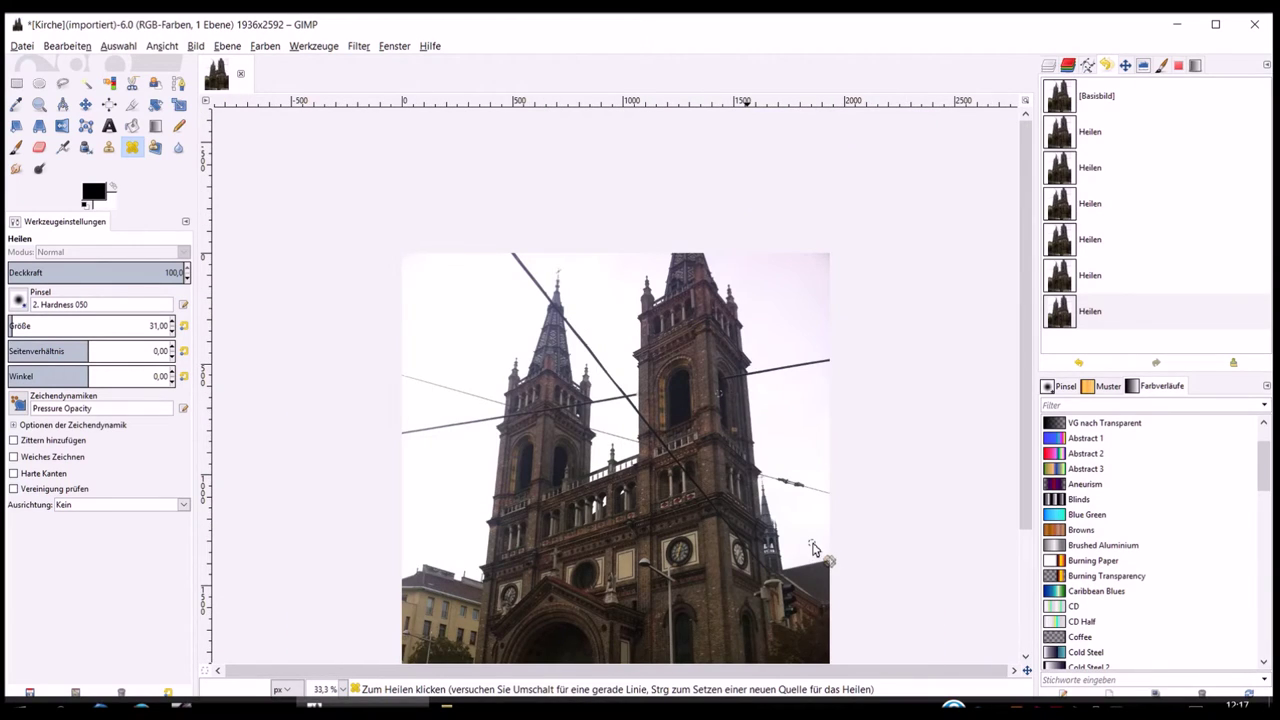
scroll(813, 549, "down", 2)
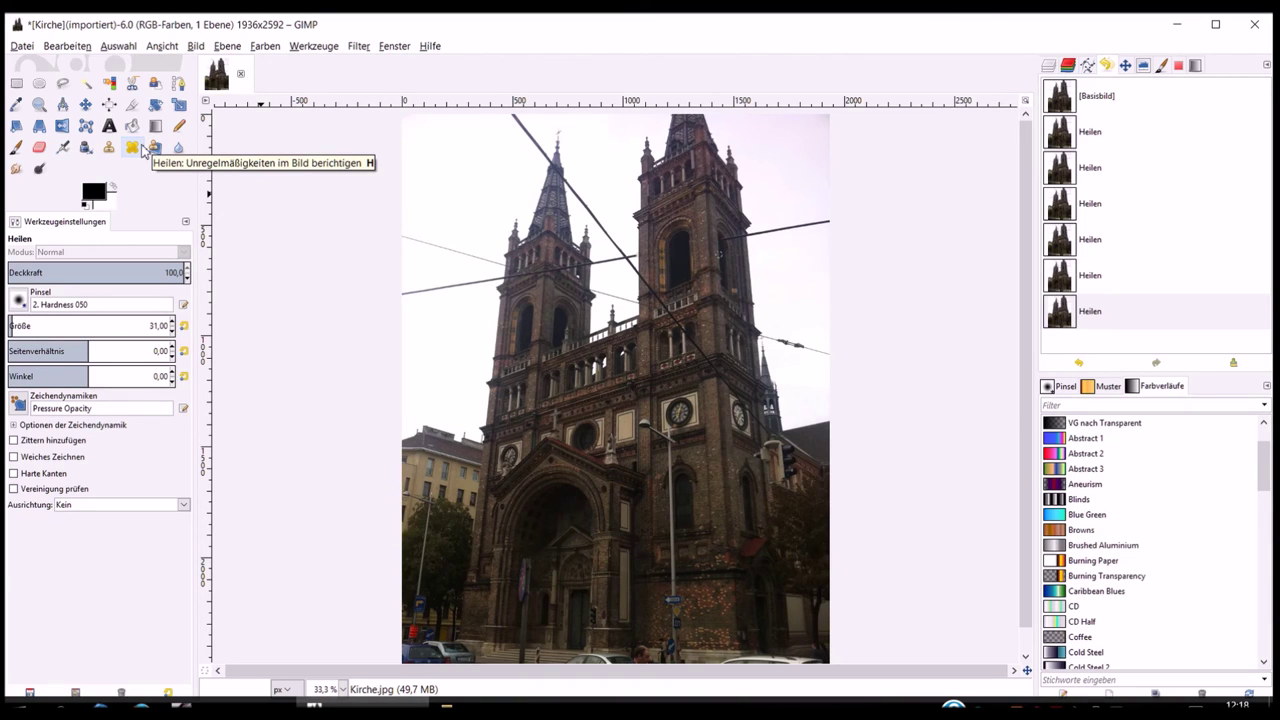
left_click(138, 149)
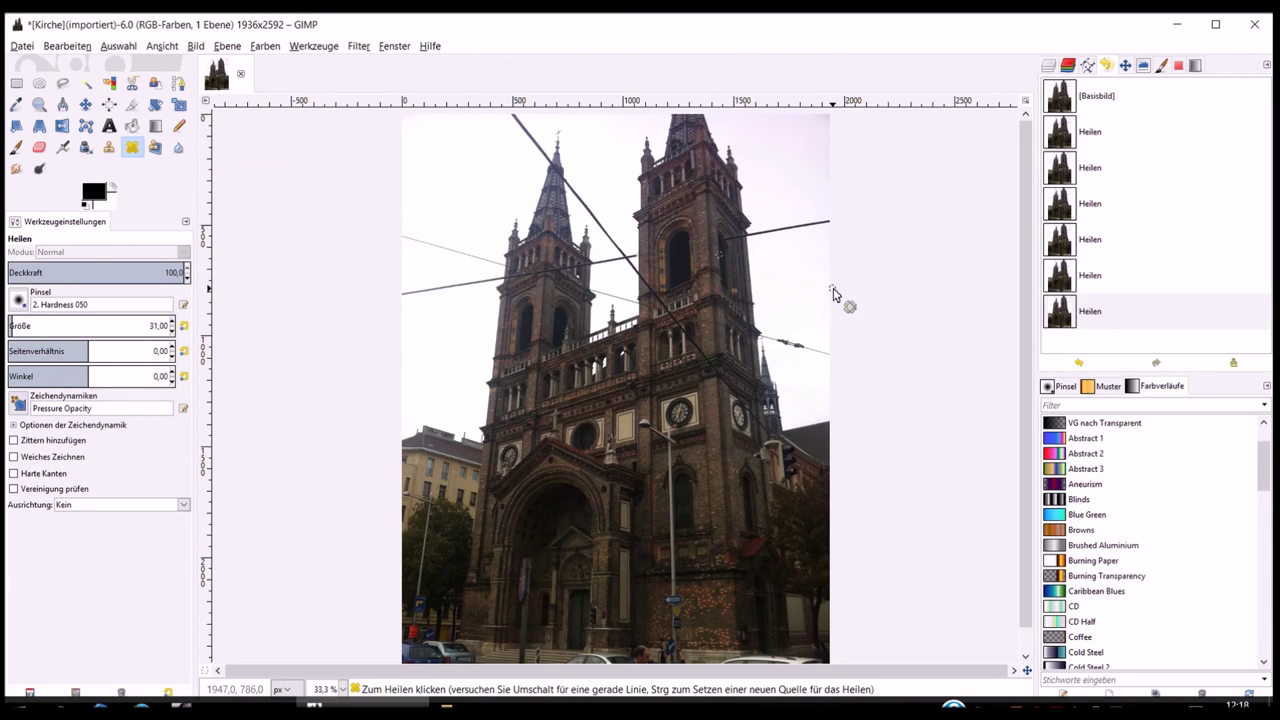